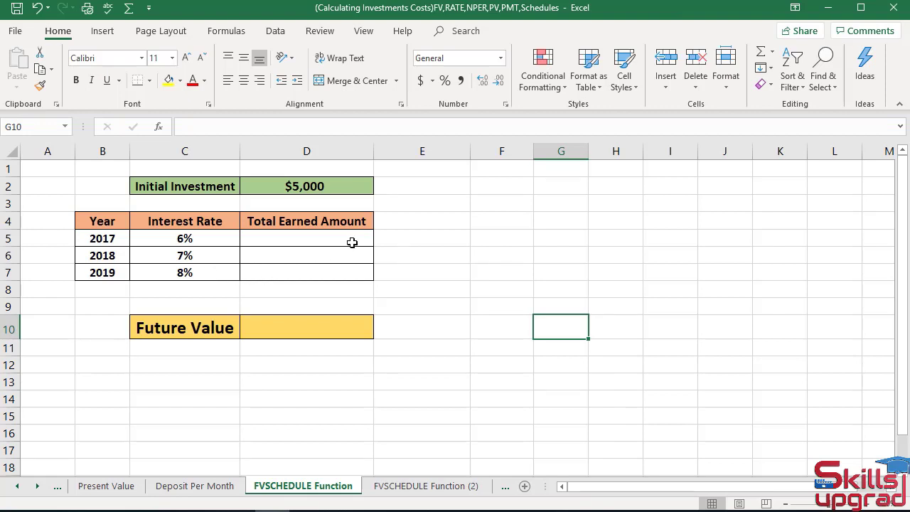
- Enter the formula =D2*(1+C5) in cell D5 to calculate the total earned amount for 2017
click(350, 242)
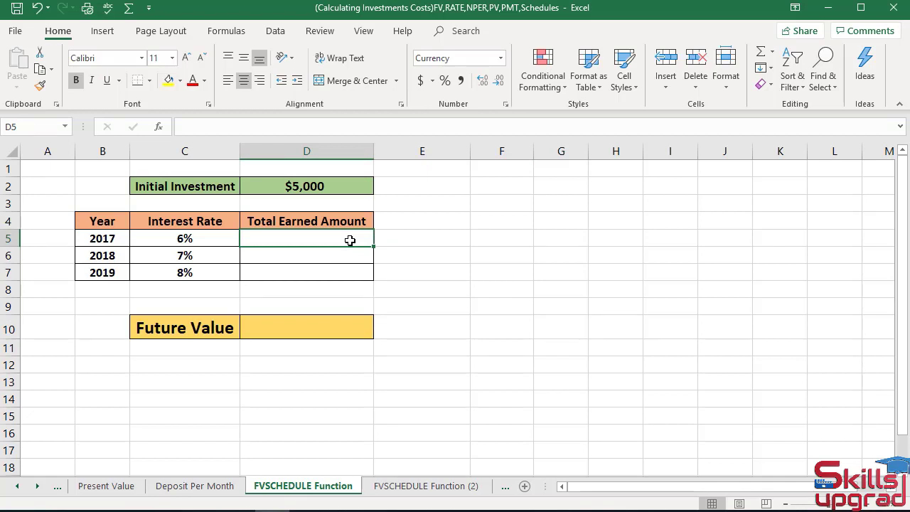
text(=)
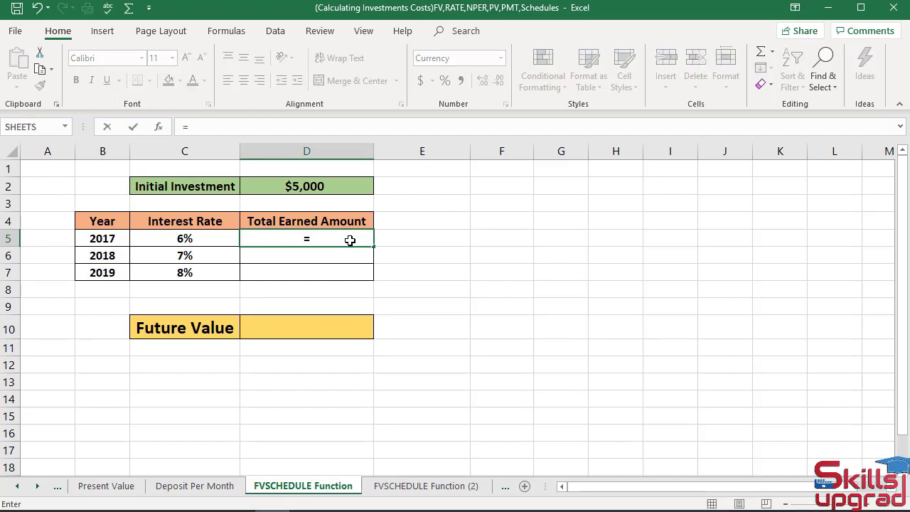
click(333, 187)
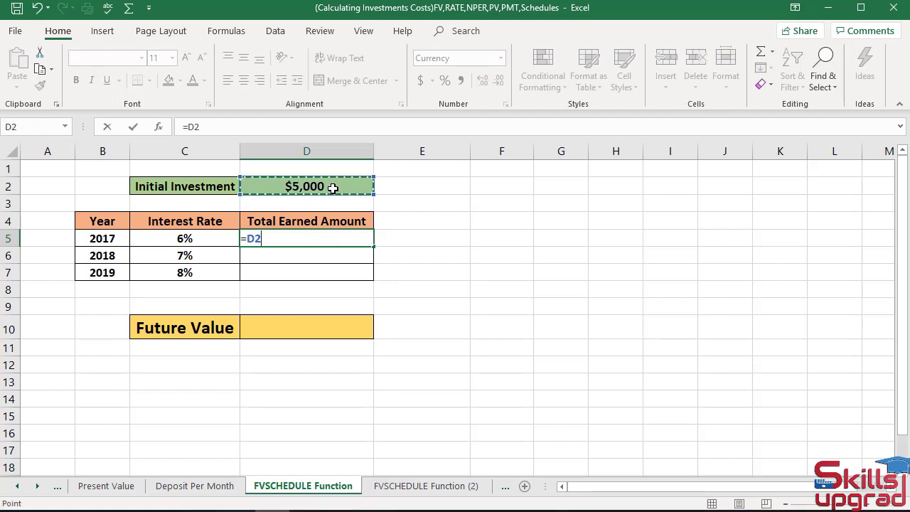
text(*()
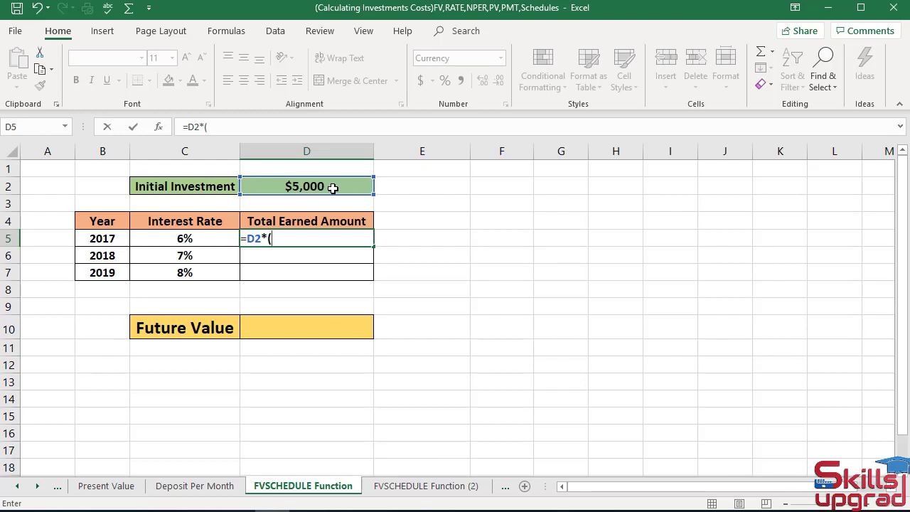
text(1+)
click(185, 238)
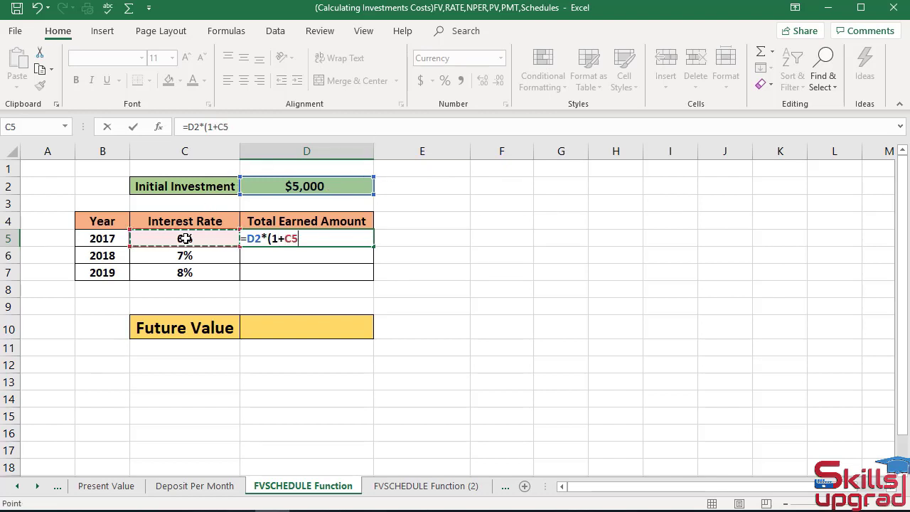
text())
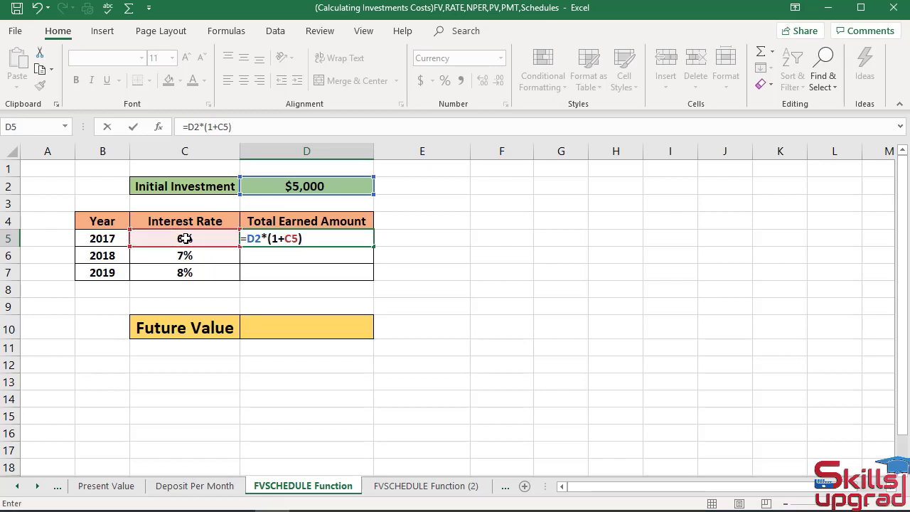
key(Return)
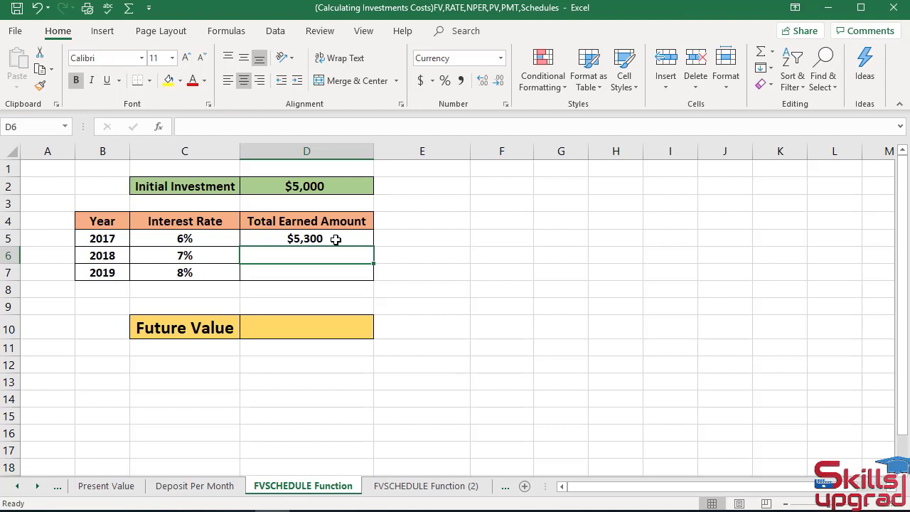
- Enter the formula =D5*(1+C6) in cell D6 to calculate the total earned amount for 2018
click(335, 239)
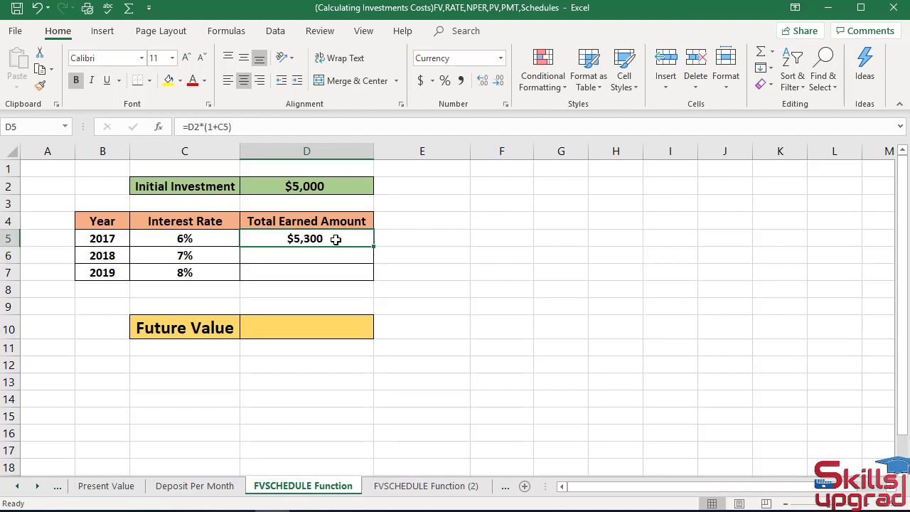
click(332, 255)
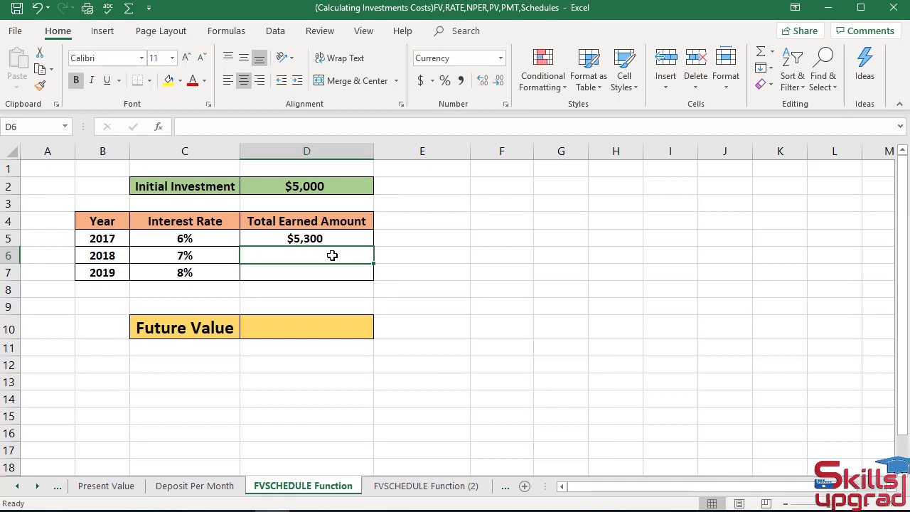
text(=)
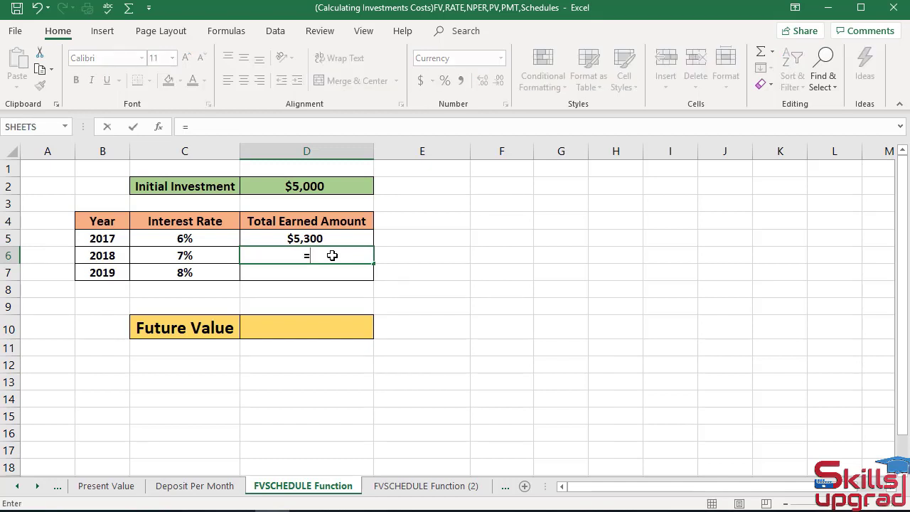
click(332, 237)
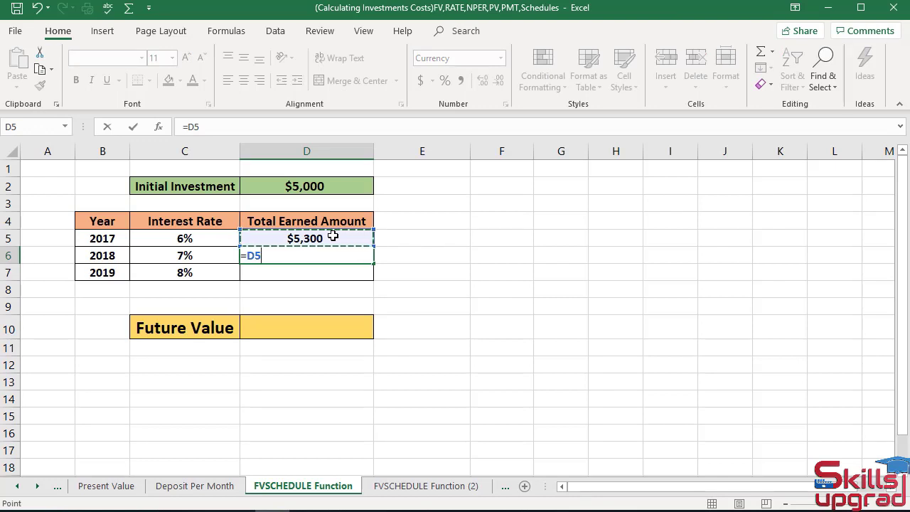
text(*(1+)
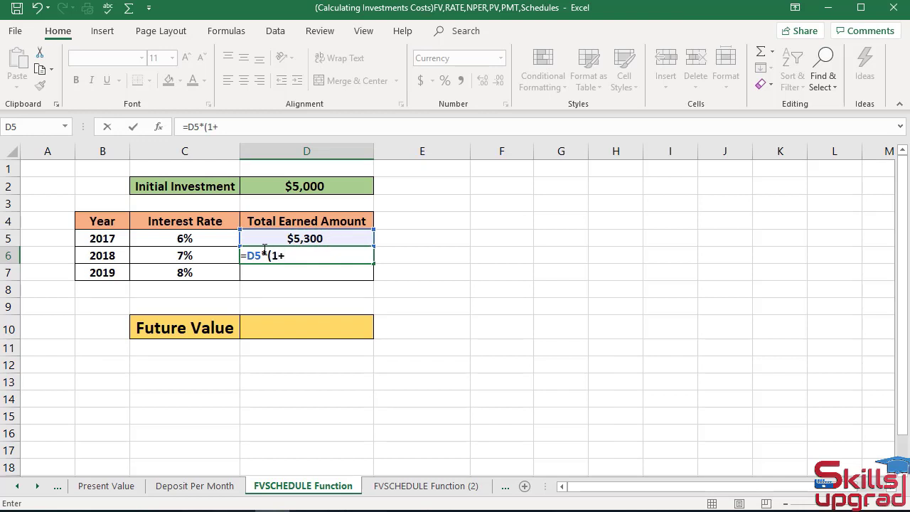
click(212, 254)
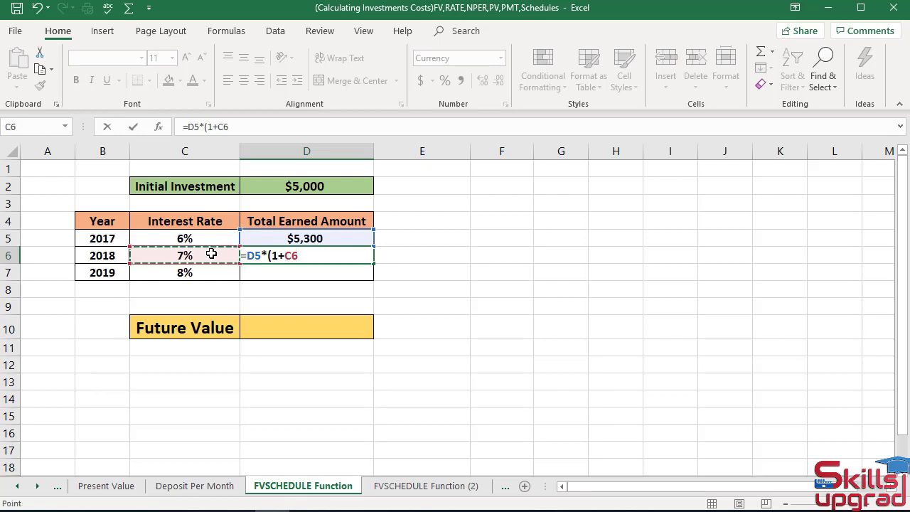
text())
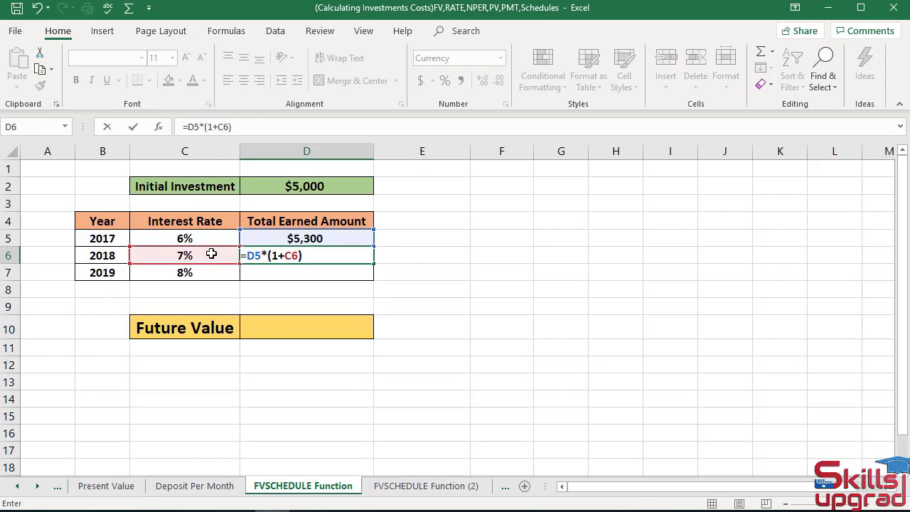
key(Return)
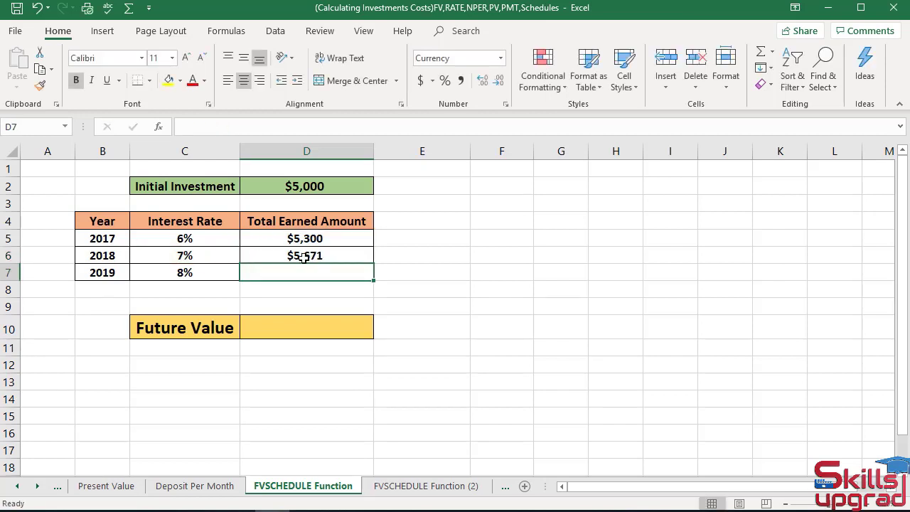
- Enter the formula =D6*(1+C7) in cell D7 to calculate the total earned amount for 2019
text(=)
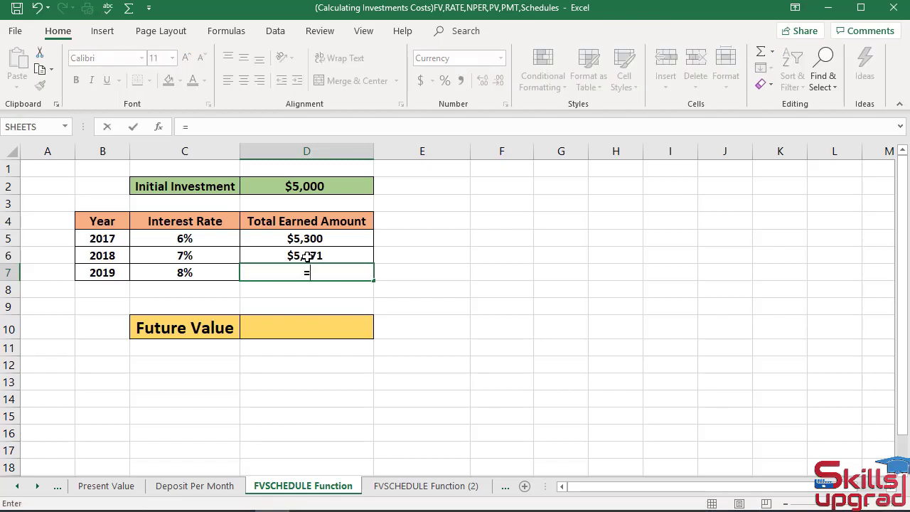
click(306, 258)
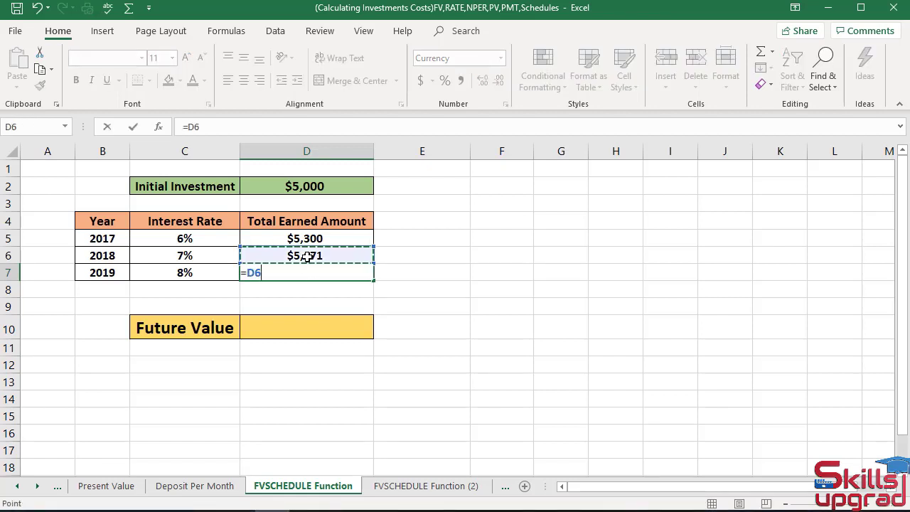
text(*)
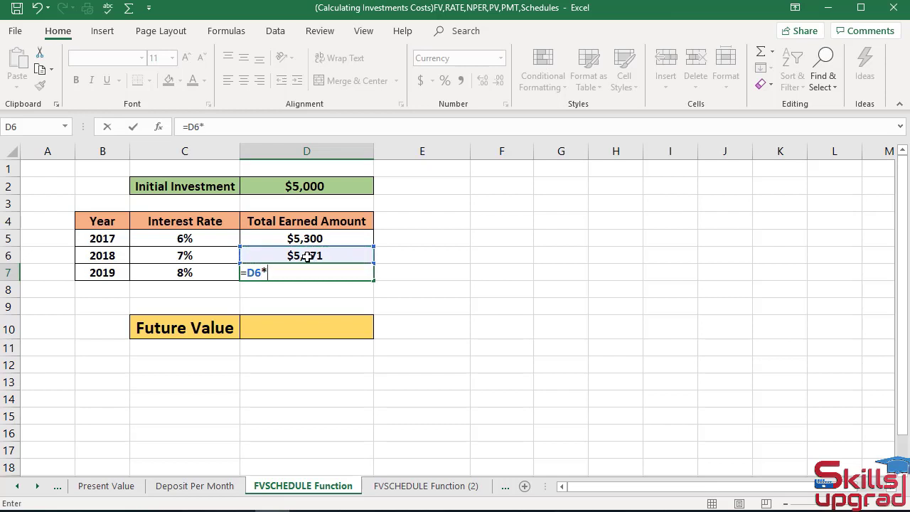
text((1+)
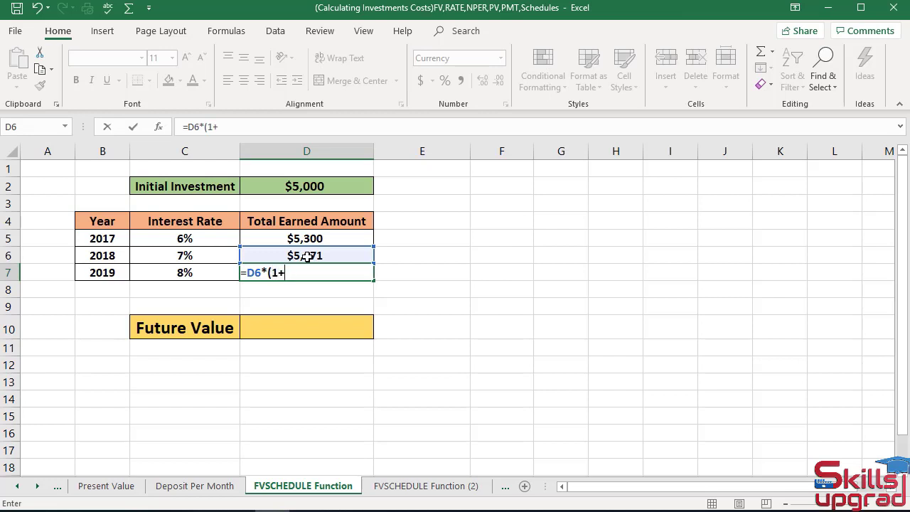
click(203, 277)
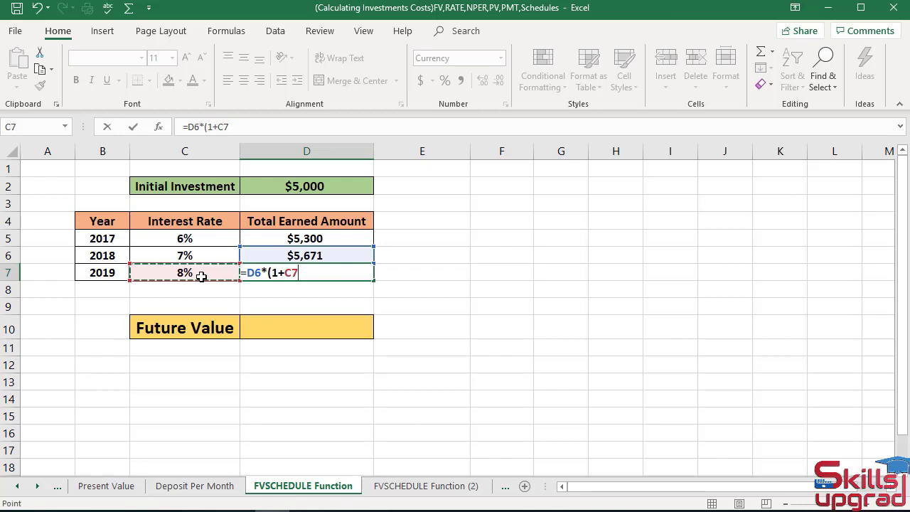
text())
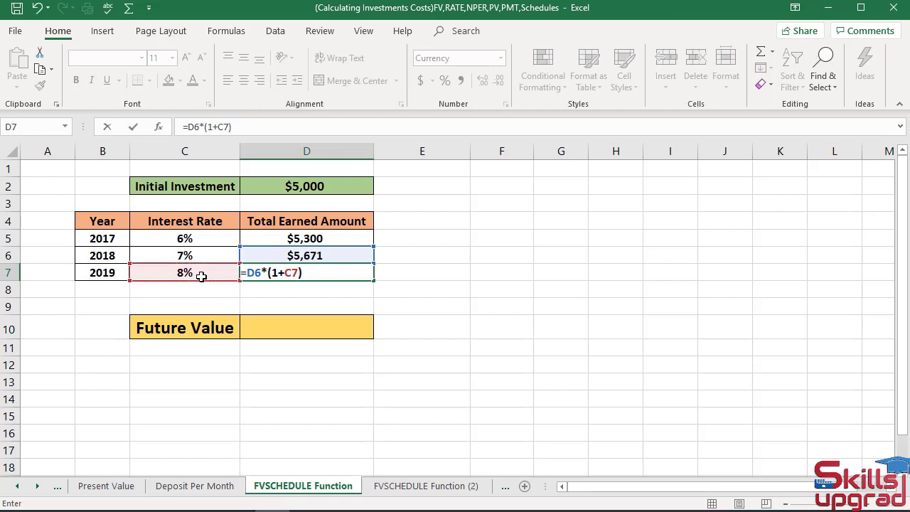
key(Return)
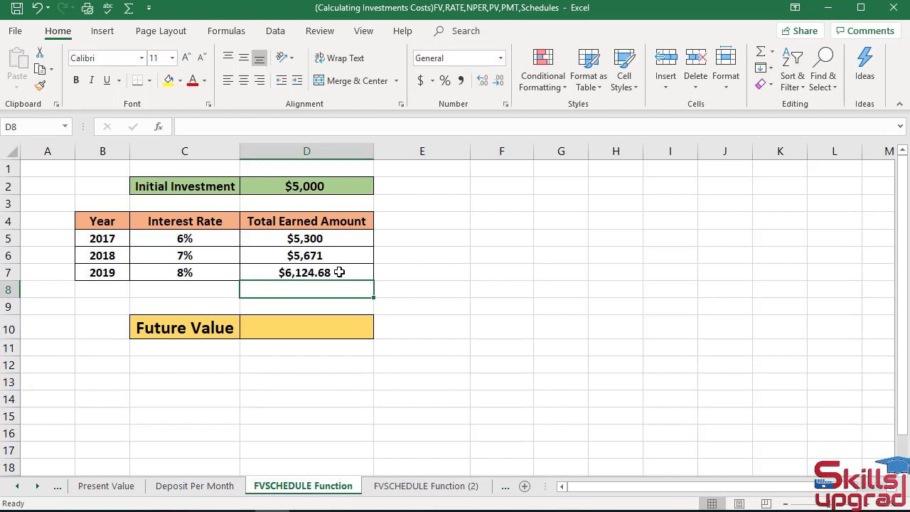
- Insert the FVSCHEDULE function in the Future Value cell D10 with principal D2 and schedule C5:C7
click(295, 331)
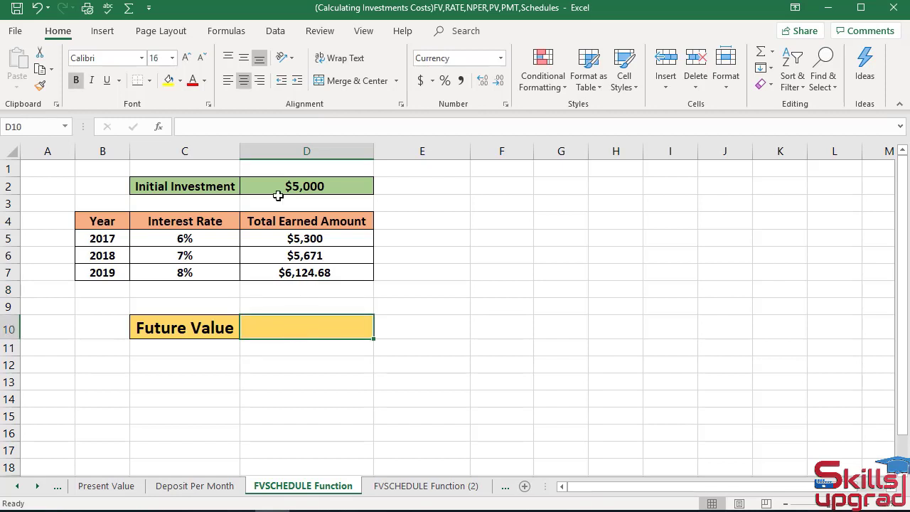
click(226, 31)
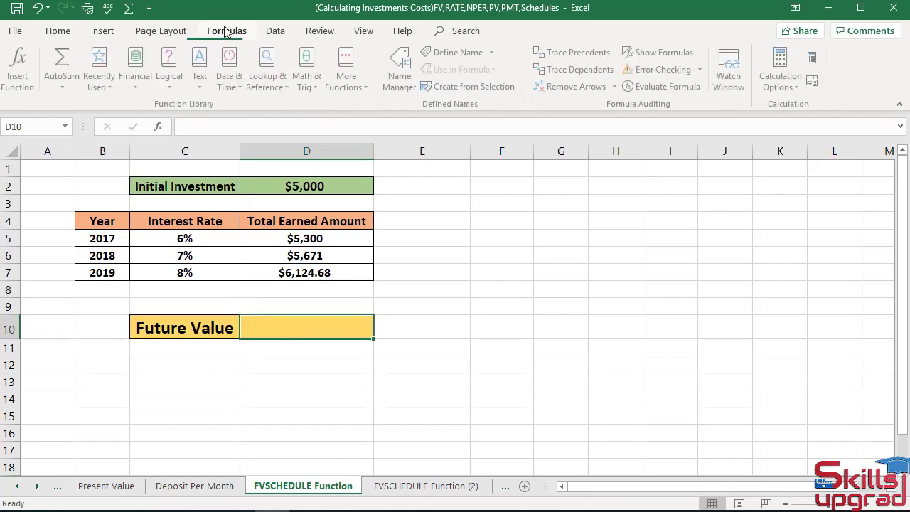
click(138, 91)
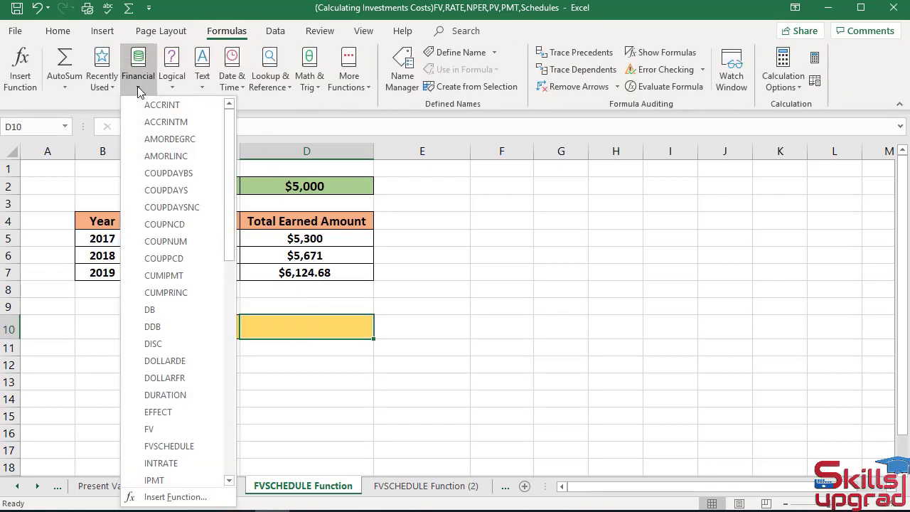
click(169, 446)
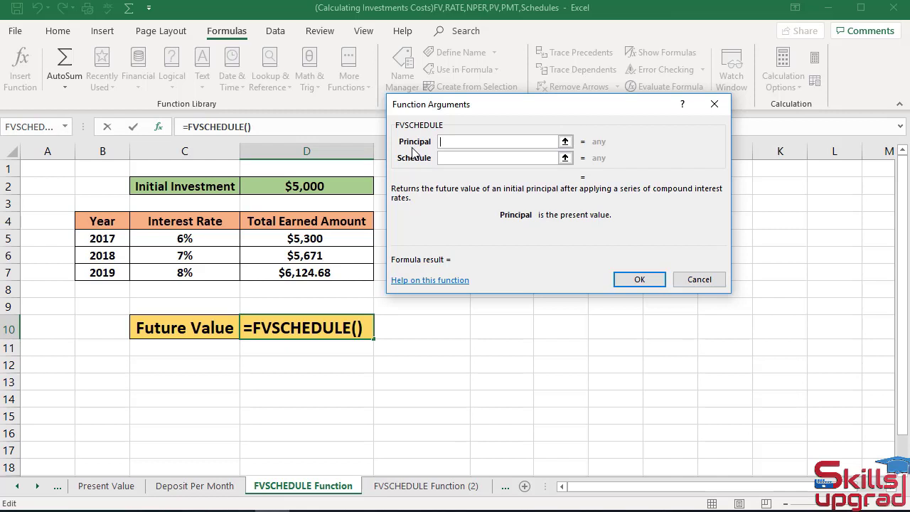
click(341, 185)
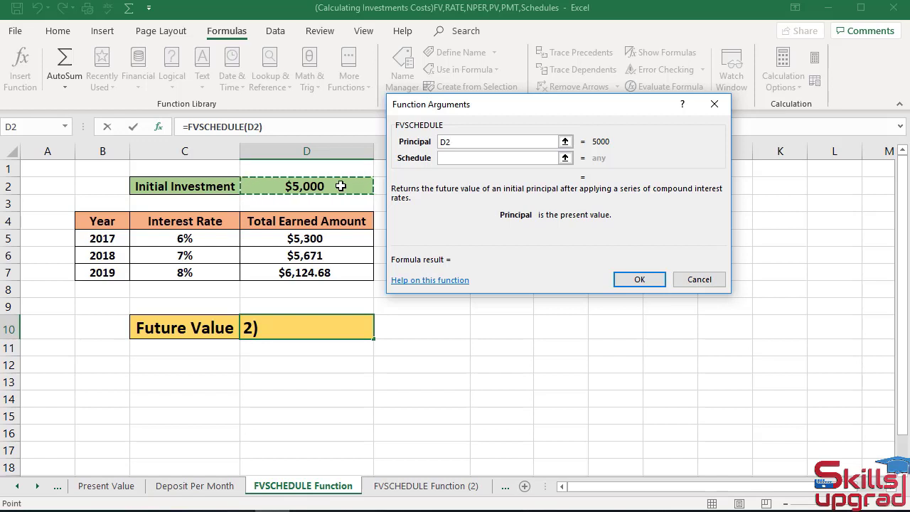
key(Tab)
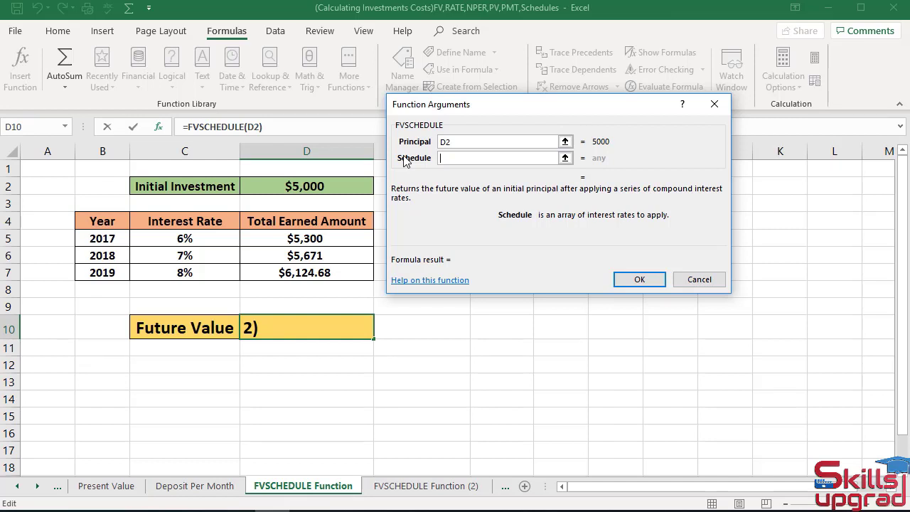
drag(224, 239, 225, 272)
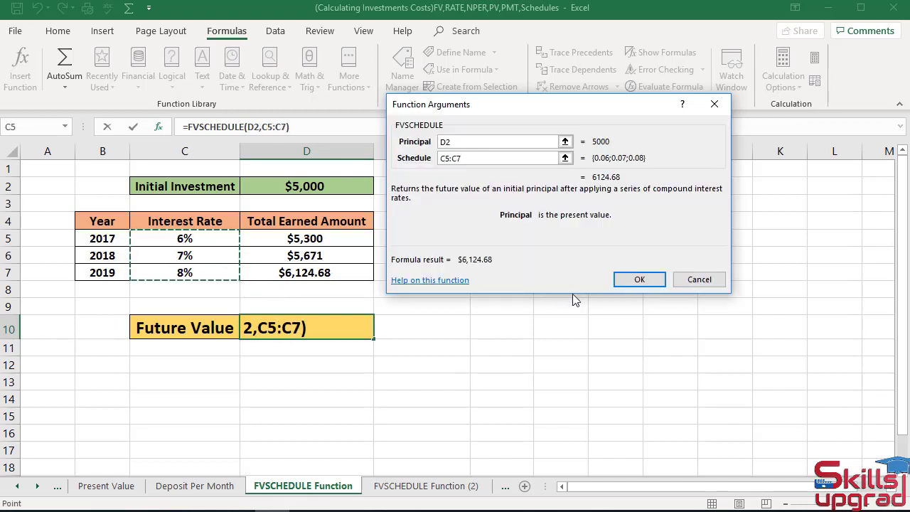
click(630, 279)
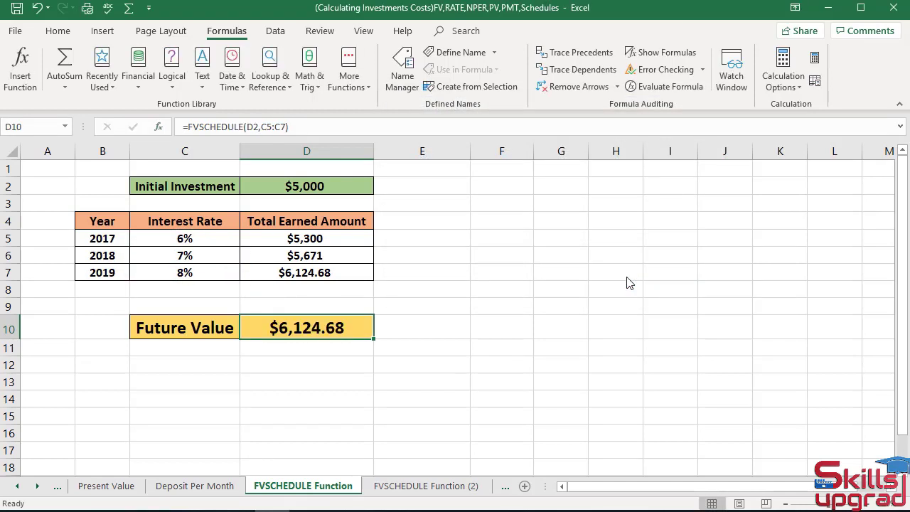